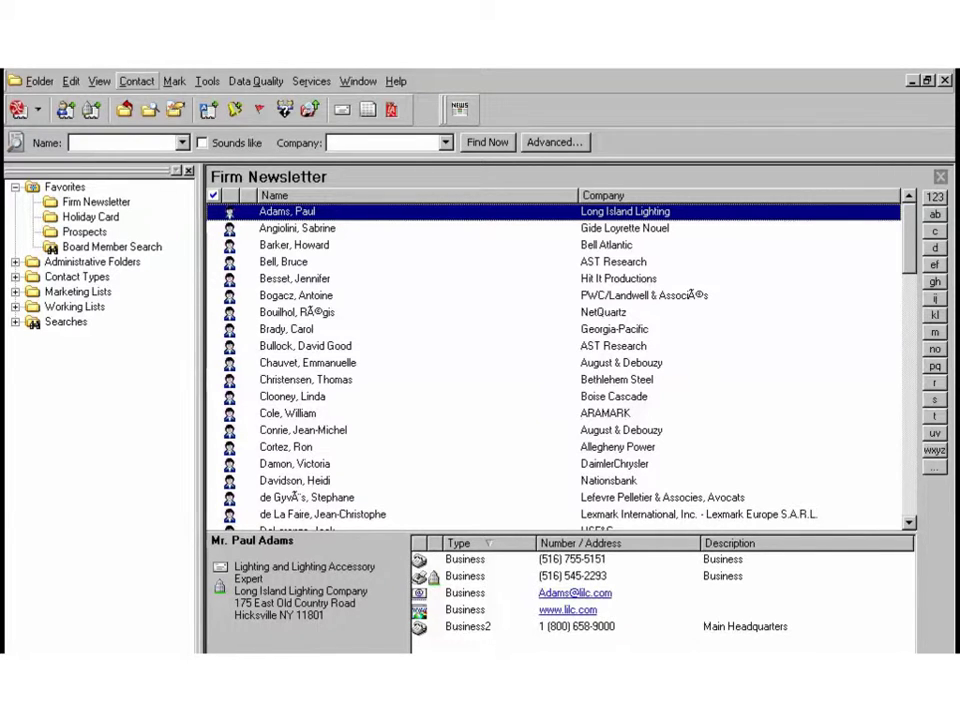
# - Open the Tools menu to reach the Data Change Management Inbox options
pyautogui.click(208, 81)
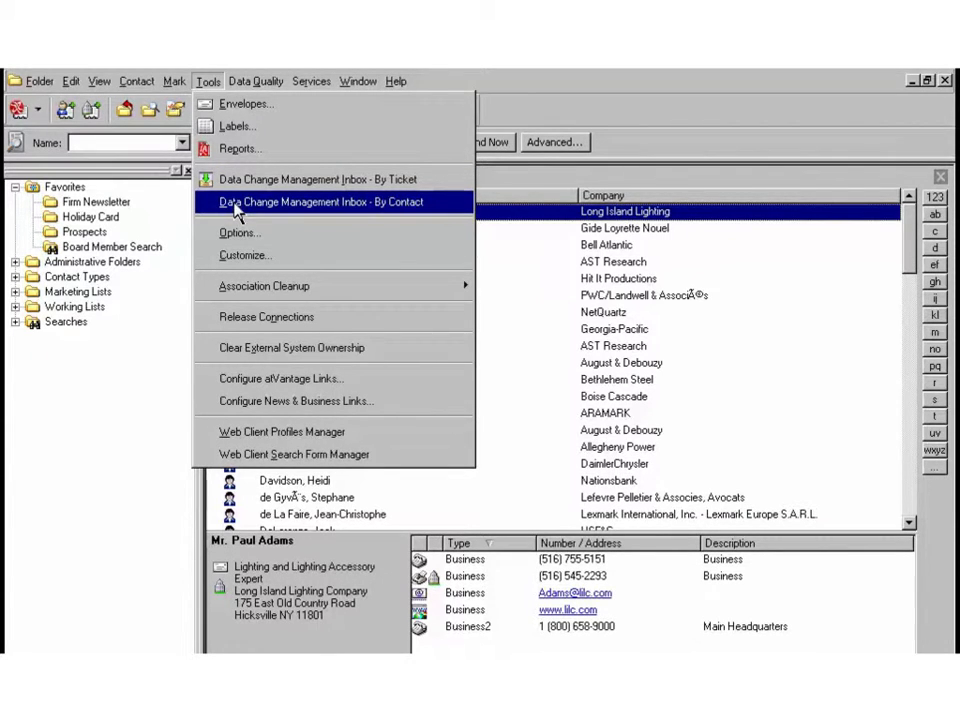
# - Open the Data Change Management Inbox by contact and select the contact with 13 tickets
pyautogui.click(236, 206)
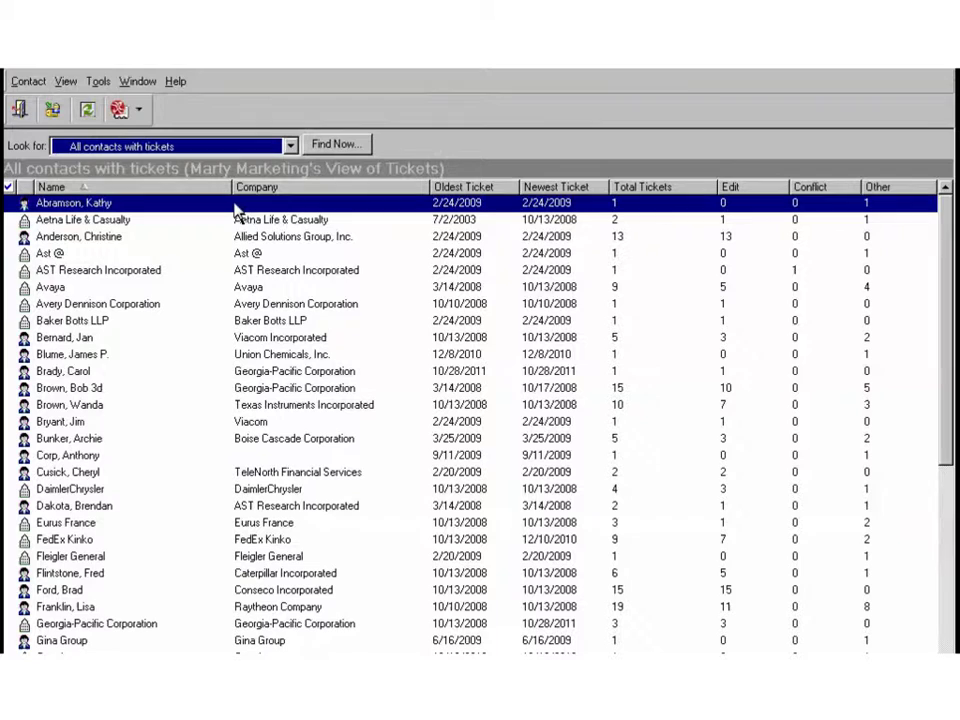
pyautogui.click(634, 242)
pyautogui.click(637, 271)
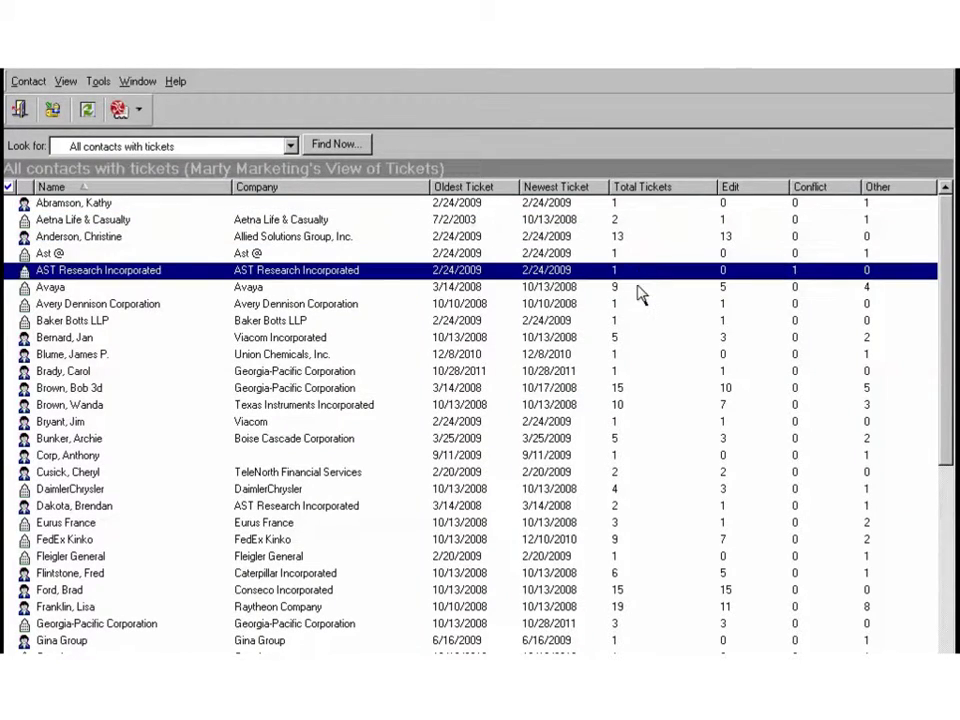
pyautogui.click(640, 341)
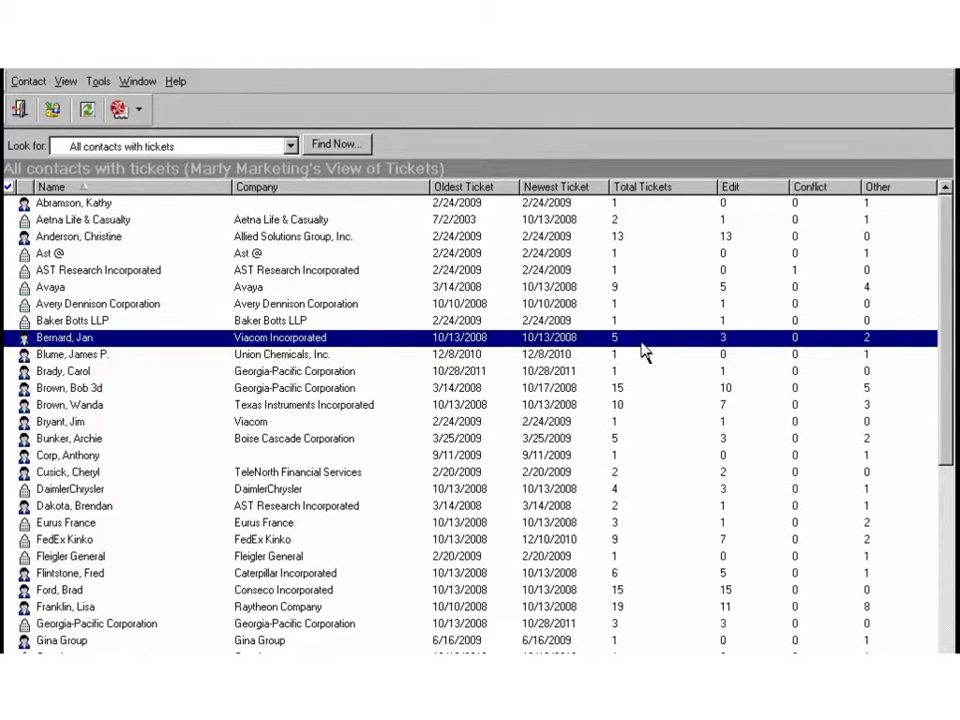
pyautogui.click(635, 247)
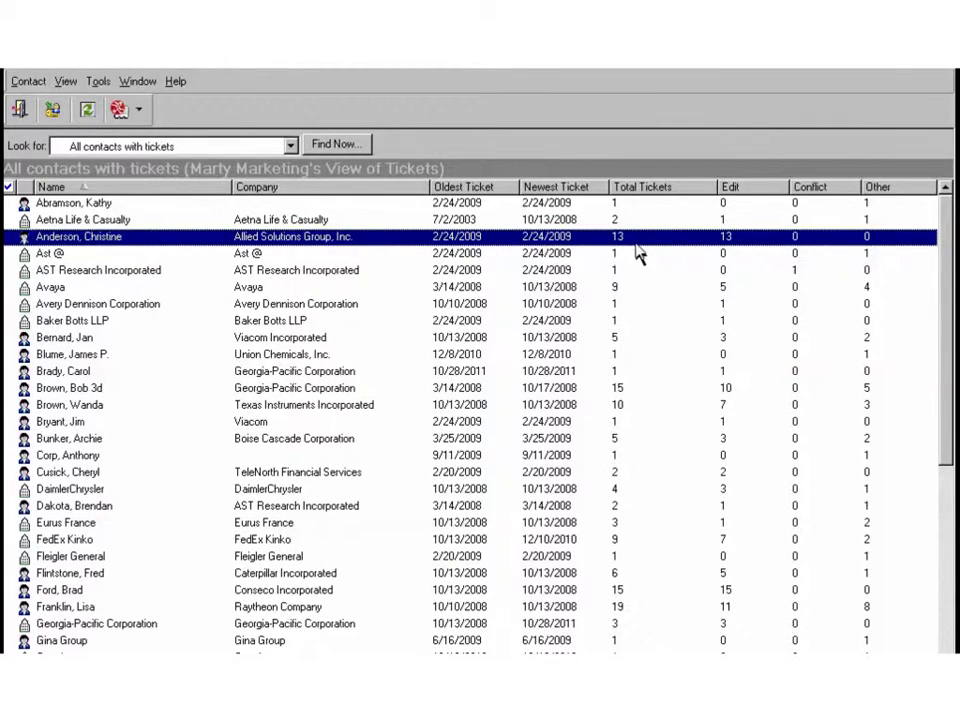
# - Open the selected contact's tickets in the Comprehensive View to compare current and proposed values
pyautogui.doubleClick(401, 240)
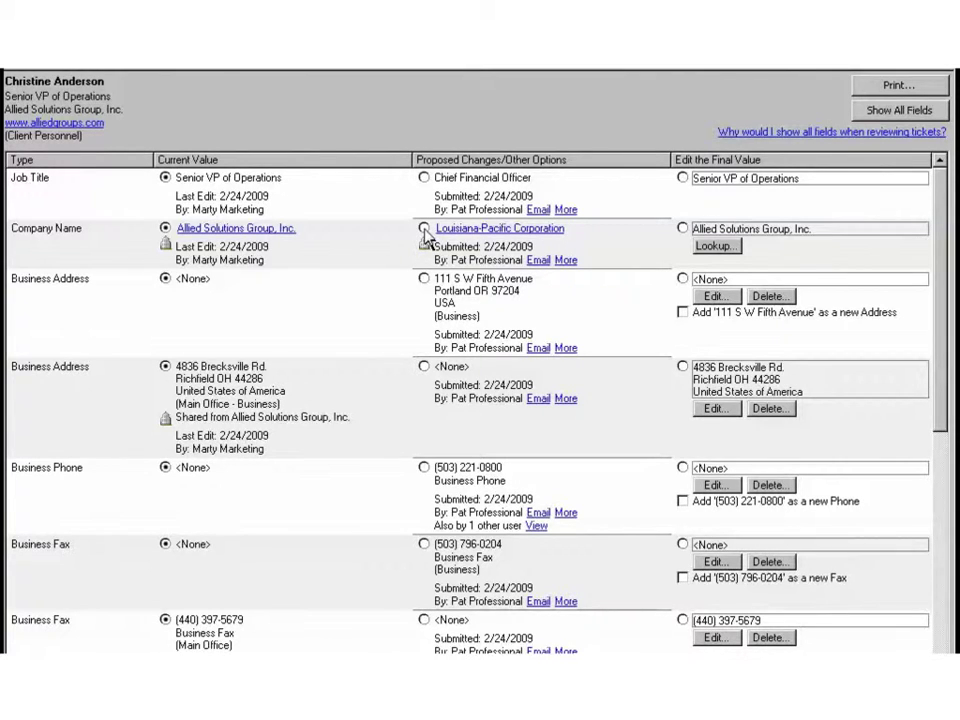
# - Accept the proposed company change to Louisiana-Pacific Corporation and save the changes
pyautogui.click(424, 229)
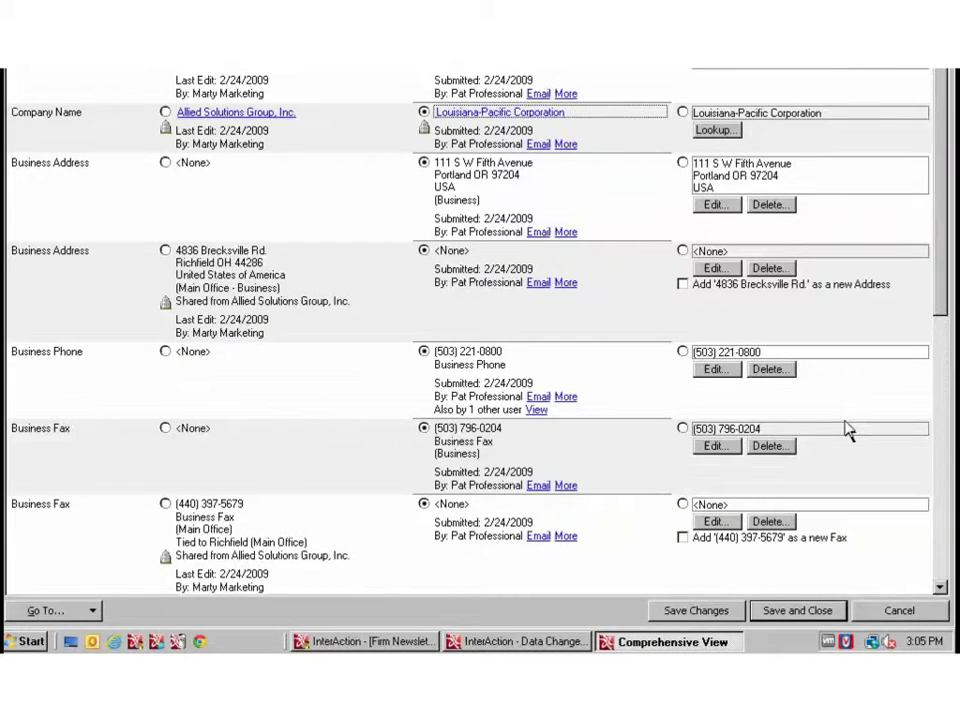
pyautogui.click(700, 611)
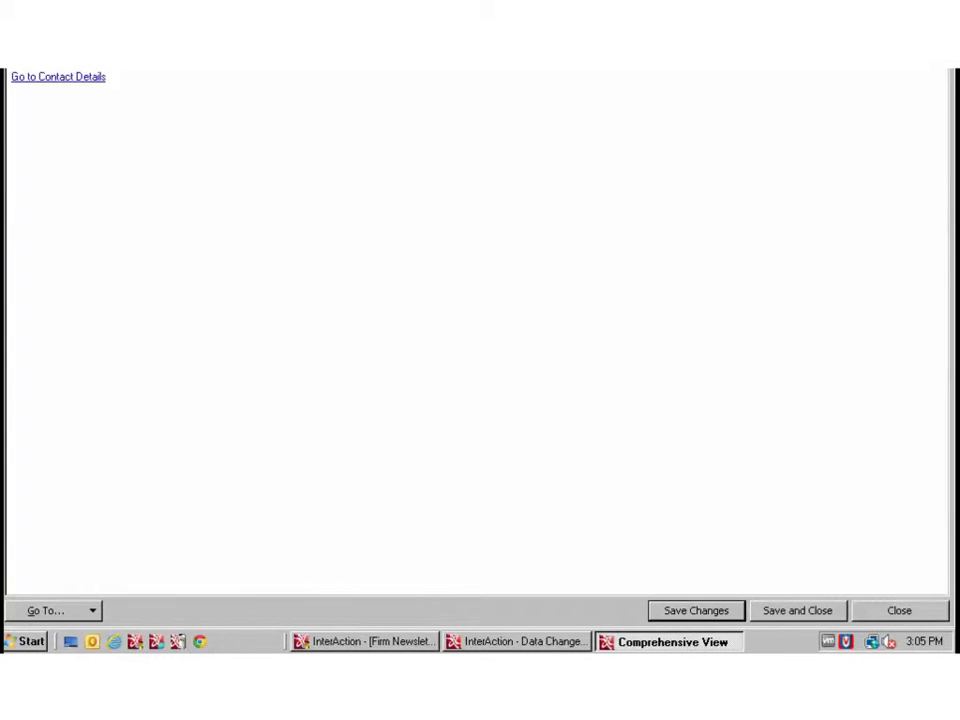
# - Close the ticket review and set the Look for folder to Holiday Card
pyautogui.click(897, 612)
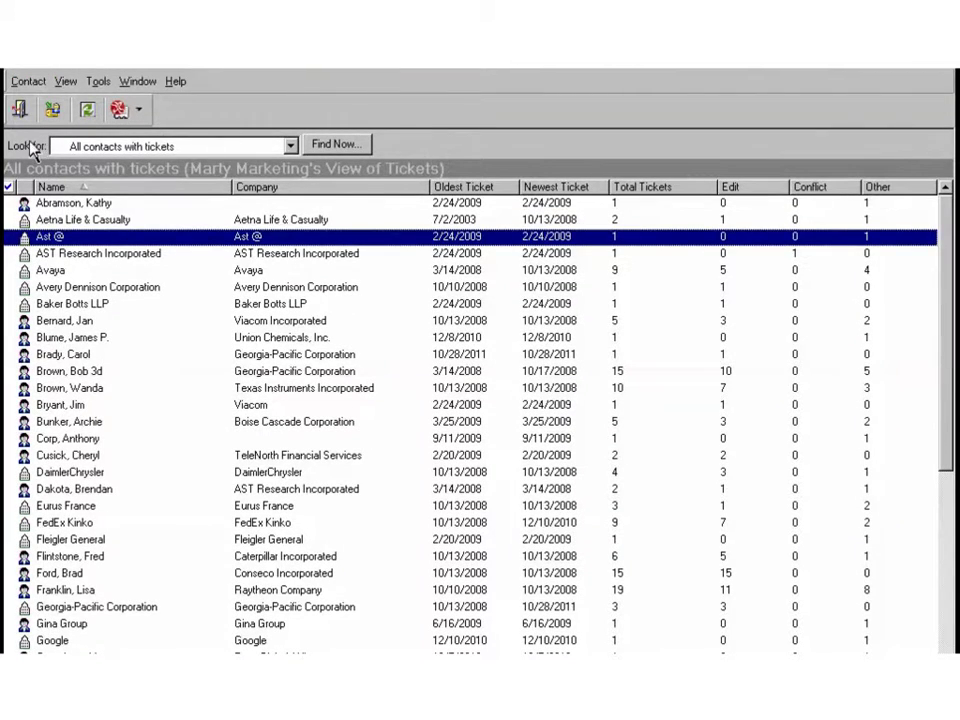
pyautogui.click(291, 148)
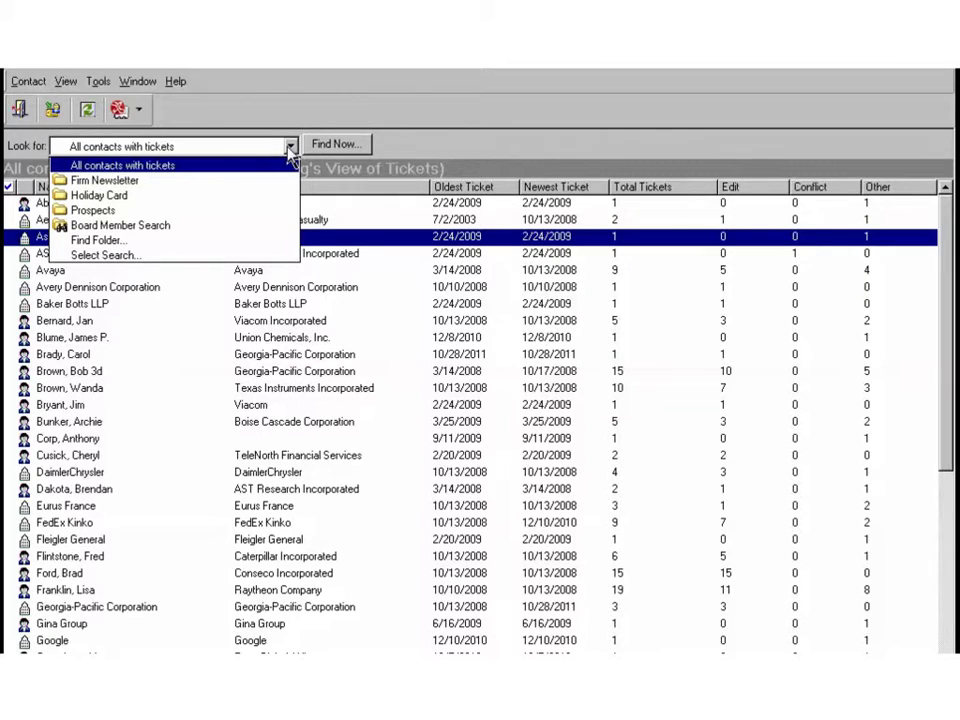
pyautogui.click(260, 196)
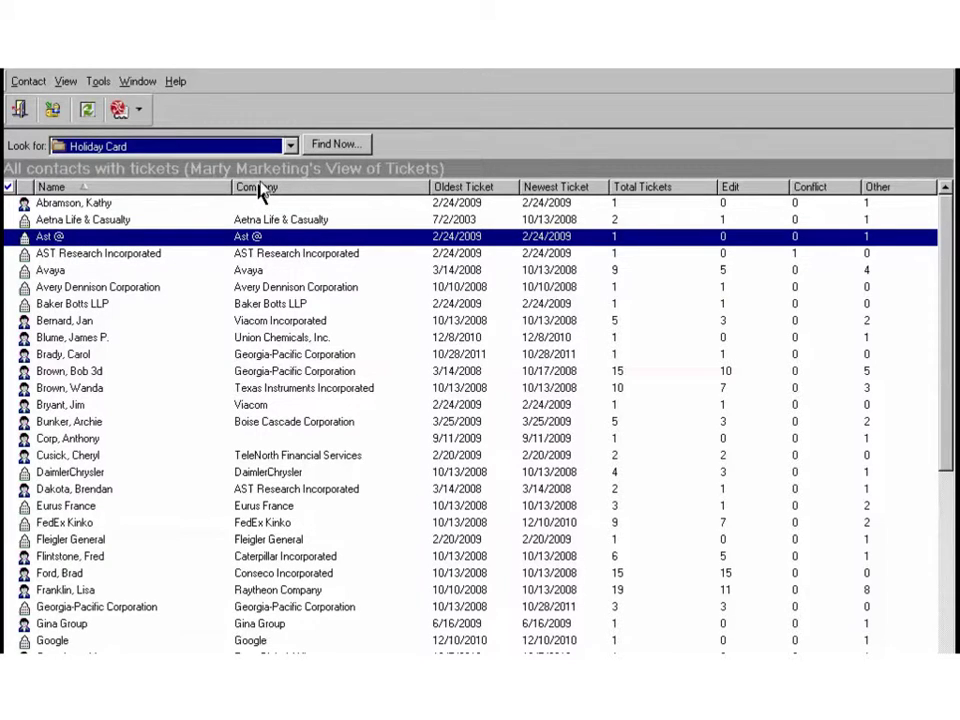
# - Run Find Now to list only the six Holiday Card contacts with tickets
pyautogui.click(320, 146)
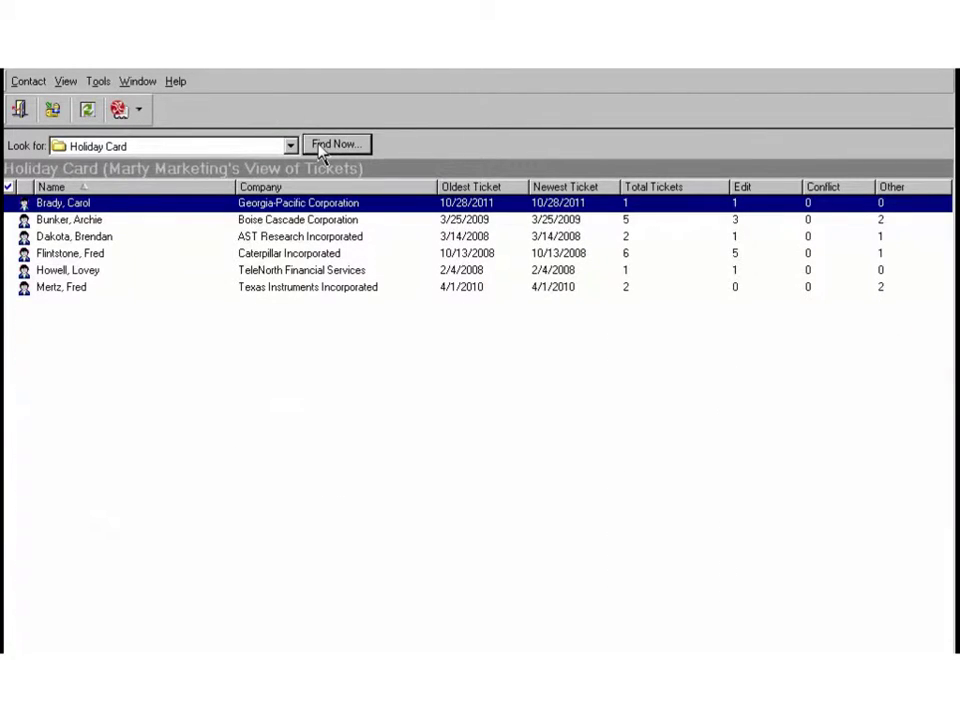